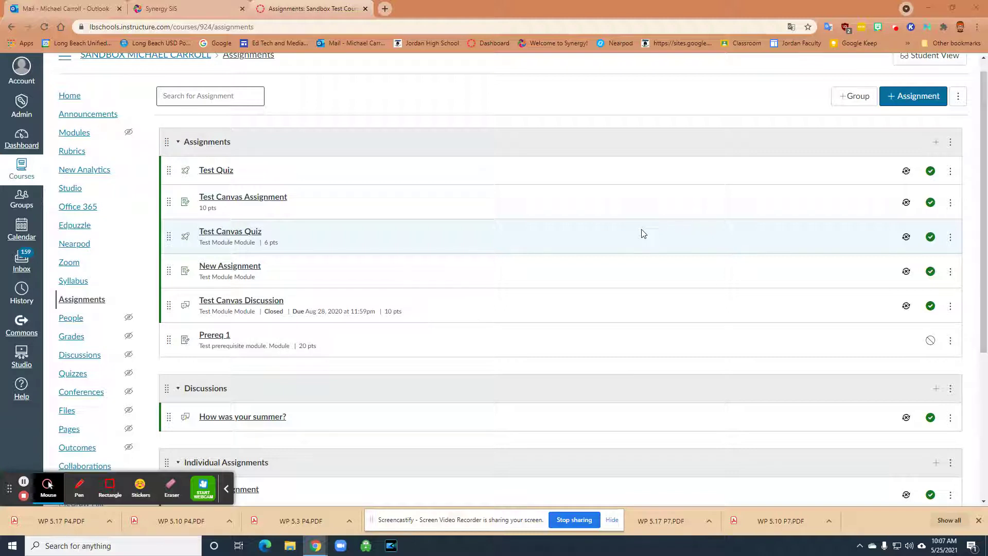
Create a new assignment named 'Test: Student Markup' with the same text as its description
{"action": "left_click", "coordinate": [894, 98]}
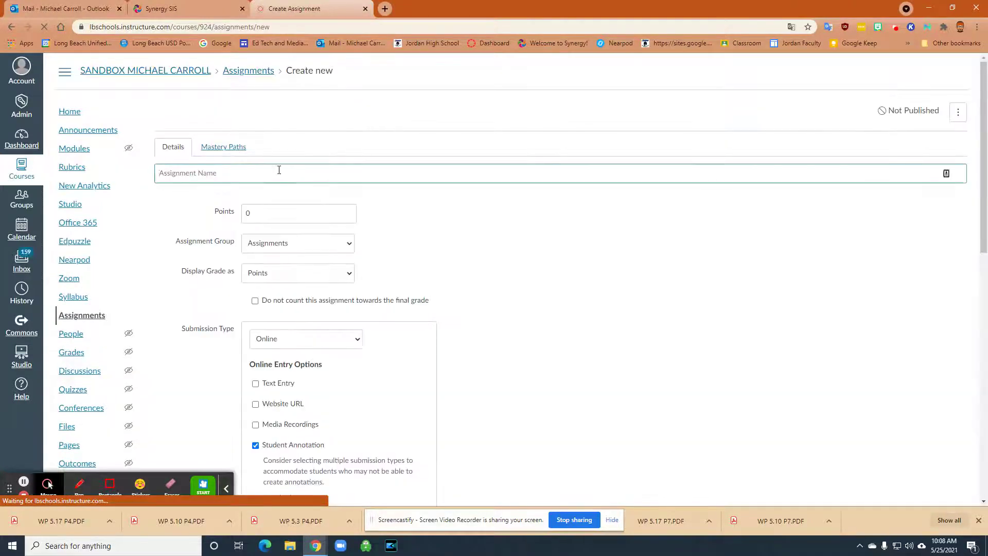
{"action": "left_click", "coordinate": [279, 169]}
{"action": "type", "text": "Tes"}
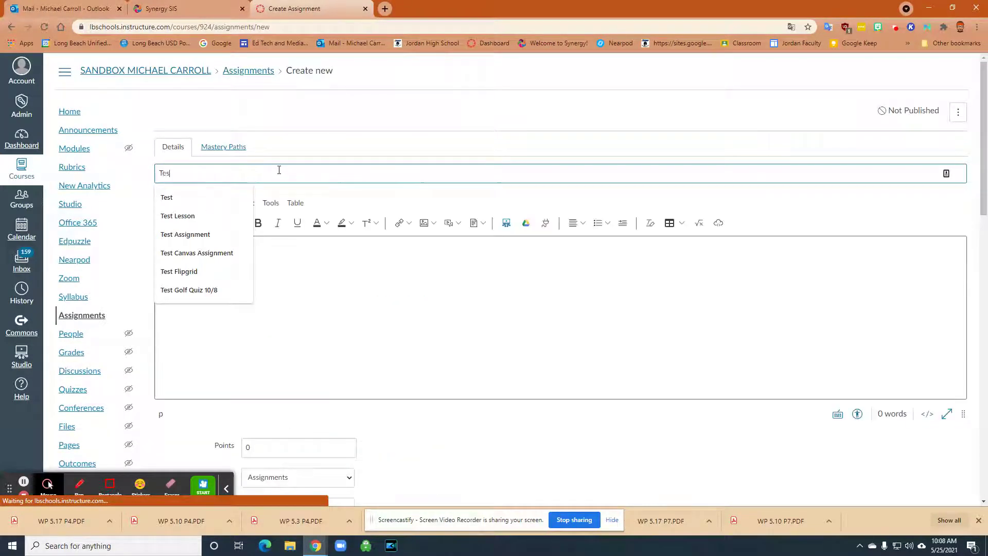
{"action": "type", "text": "t Mark"}
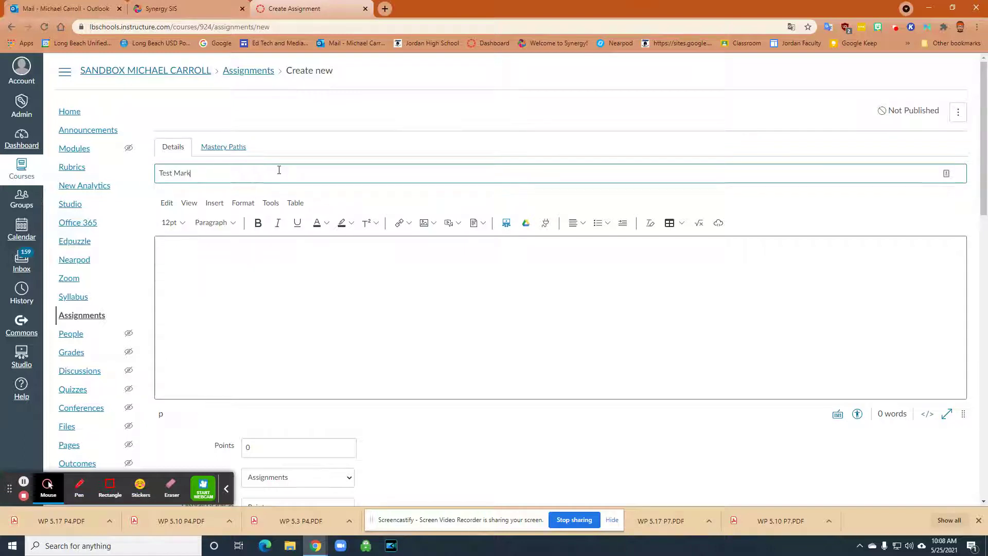
{"action": "type", "text": "uo"}
{"action": "key", "text": "BackSpace"}
{"action": "left_click_drag", "start_coordinate": [209, 172], "coordinate": [150, 169]}
{"action": "type", "text": "Test: Student Markup"}
{"action": "left_click", "coordinate": [214, 259]}
{"action": "type", "text": "Test: Student Markup"}
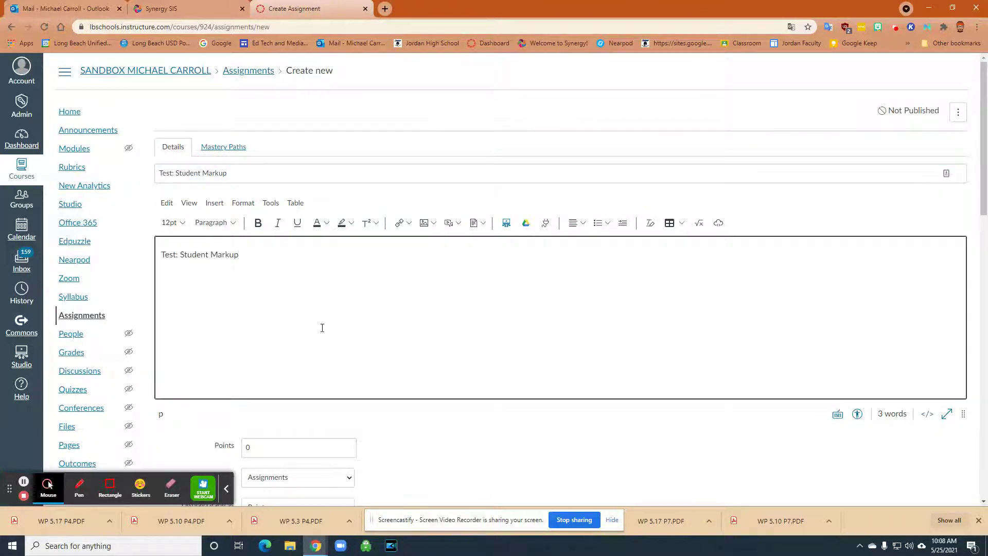
Enable Student Annotation as the online submission entry option
{"action": "scroll", "coordinate": [409, 372], "scroll_direction": "down", "scroll_amount": 4}
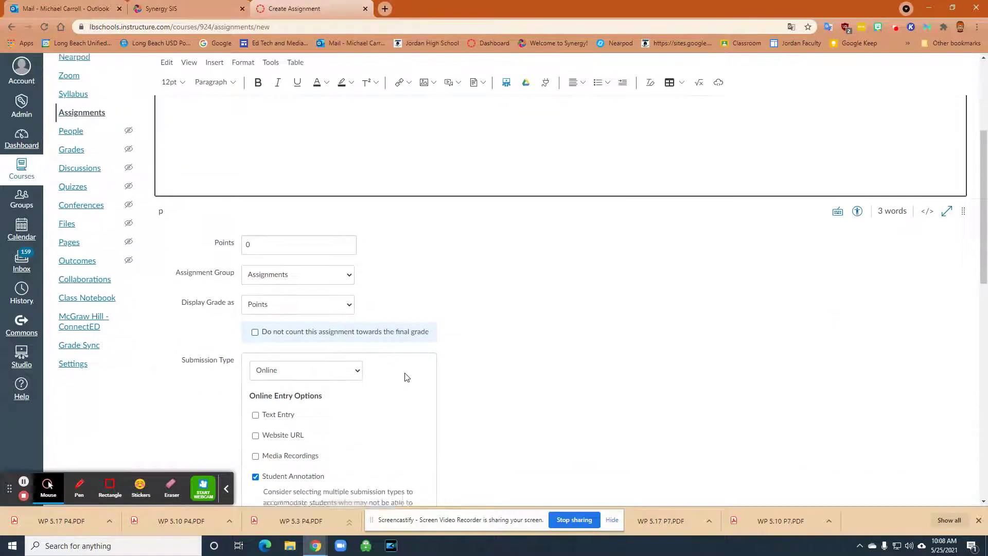
{"action": "scroll", "coordinate": [540, 300], "scroll_direction": "down", "scroll_amount": 4}
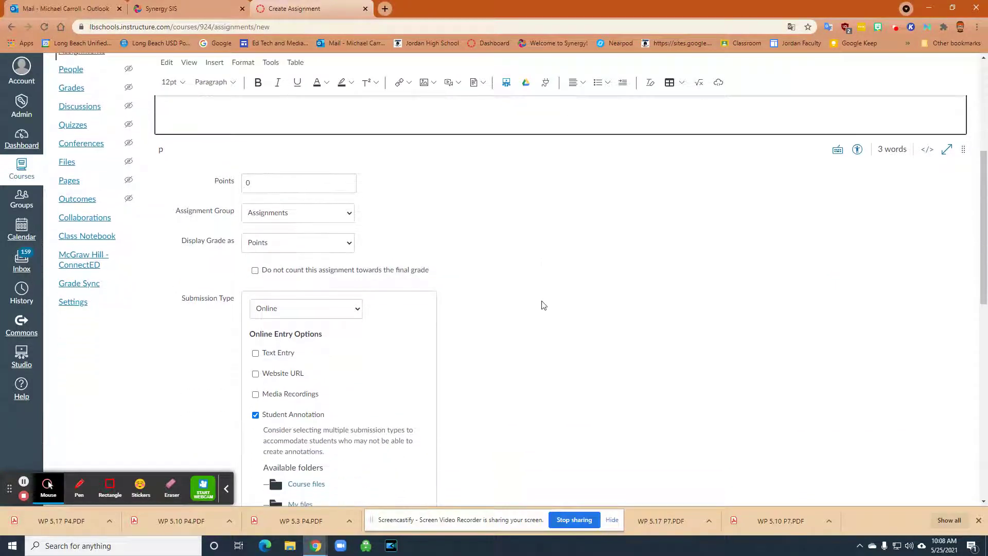
{"action": "scroll", "coordinate": [535, 293], "scroll_direction": "up", "scroll_amount": 2}
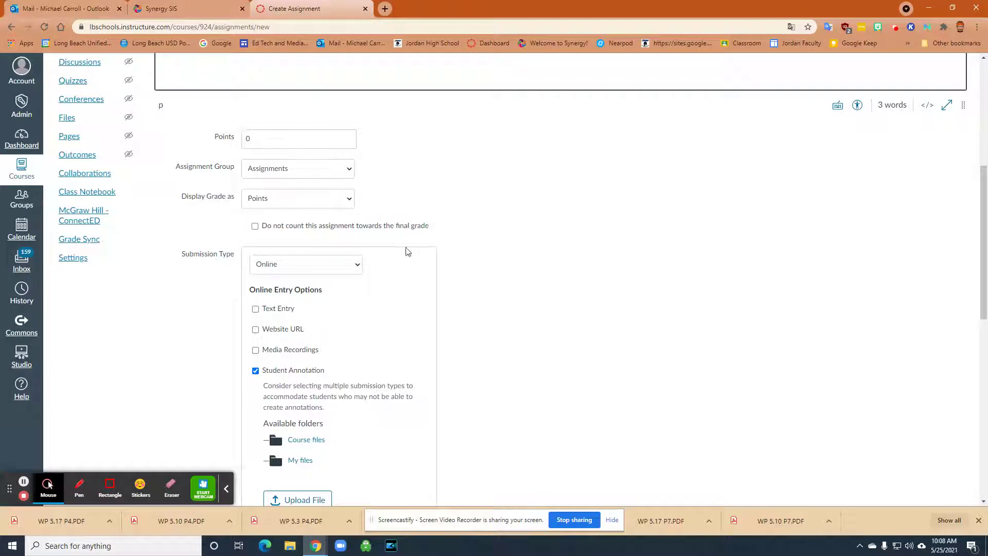
{"action": "scroll", "coordinate": [484, 270], "scroll_direction": "down", "scroll_amount": 1}
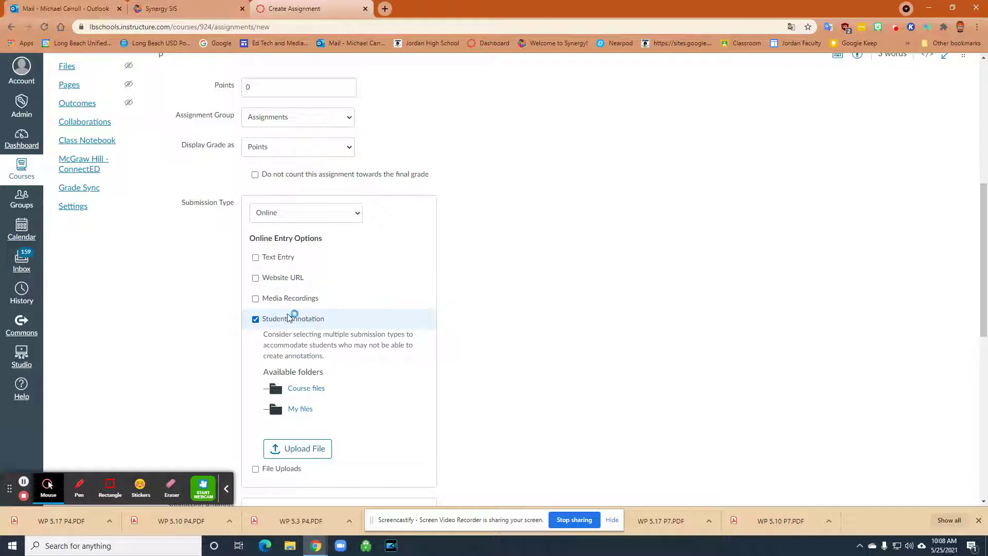
{"action": "left_click", "coordinate": [256, 322]}
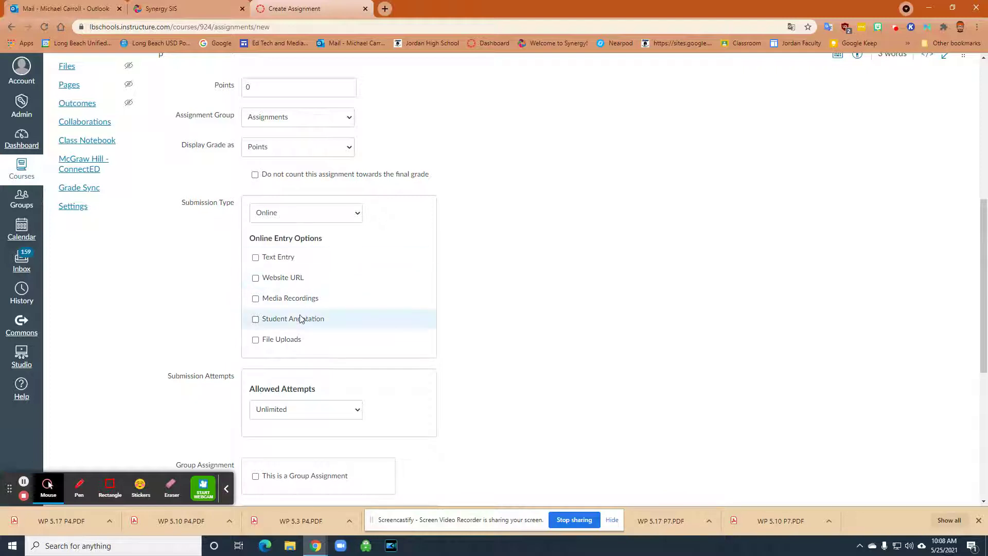
{"action": "left_click", "coordinate": [256, 321]}
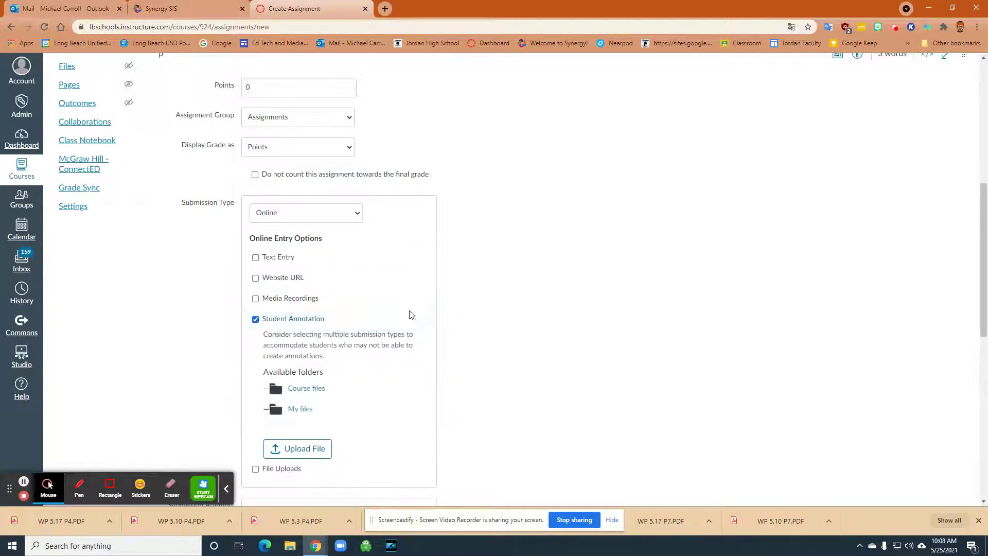
{"action": "scroll", "coordinate": [342, 415], "scroll_direction": "down", "scroll_amount": 2}
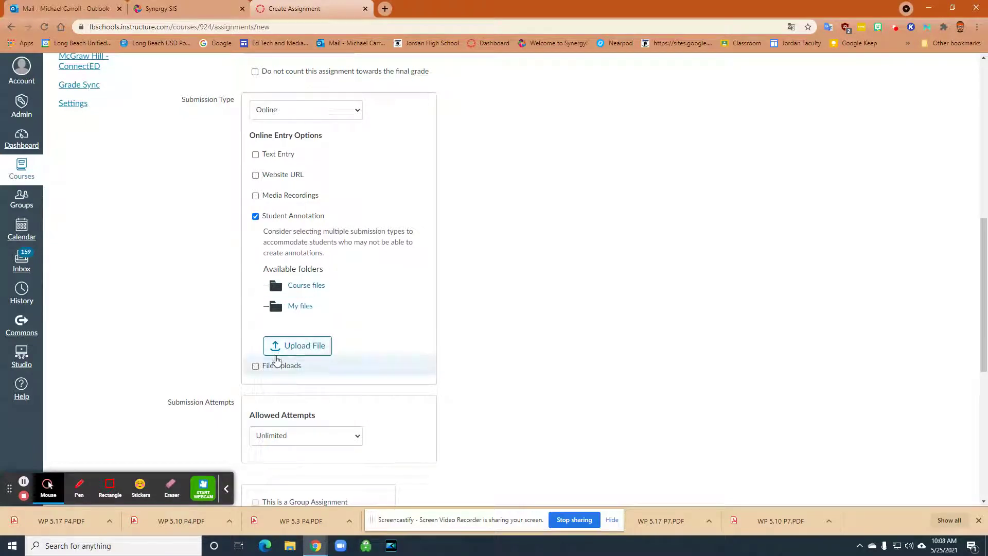
Upload the Means & Motives for Overseas Expansion PDF as the document to annotate
{"action": "left_click", "coordinate": [312, 346]}
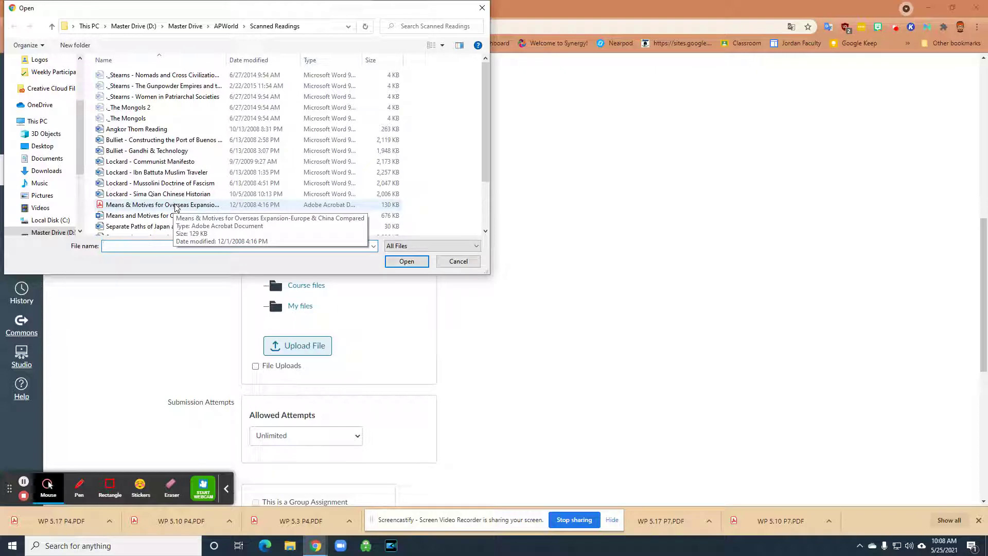
{"action": "left_click", "coordinate": [175, 206]}
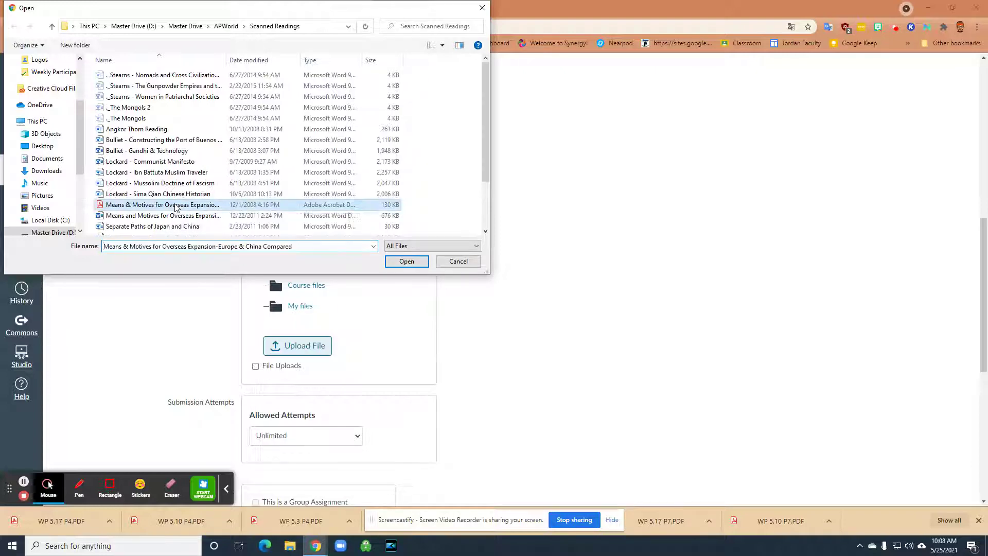
{"action": "left_click", "coordinate": [407, 261]}
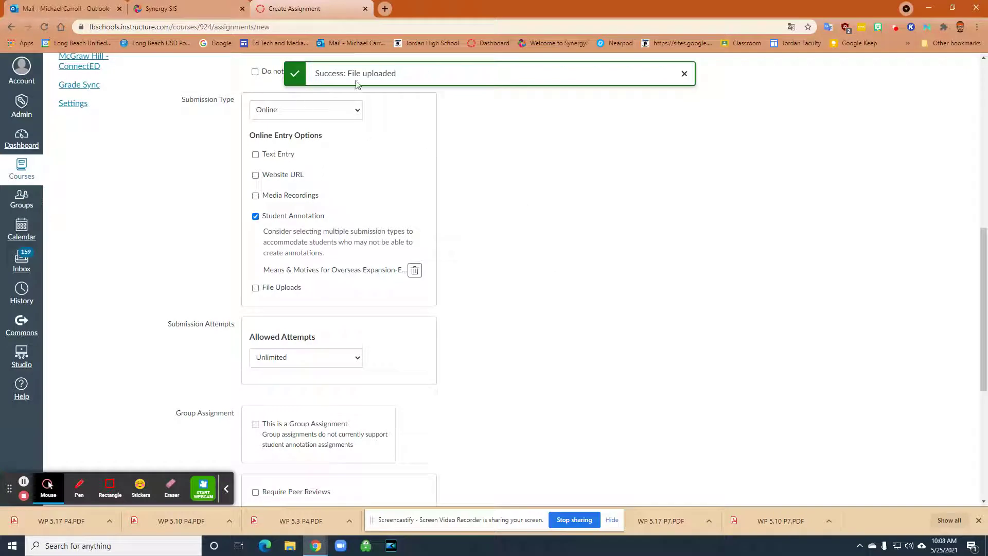
Set the assignment's due date to May 25 from the calendar
{"action": "scroll", "coordinate": [654, 331], "scroll_direction": "down", "scroll_amount": 1}
{"action": "scroll", "coordinate": [652, 334], "scroll_direction": "down", "scroll_amount": 5}
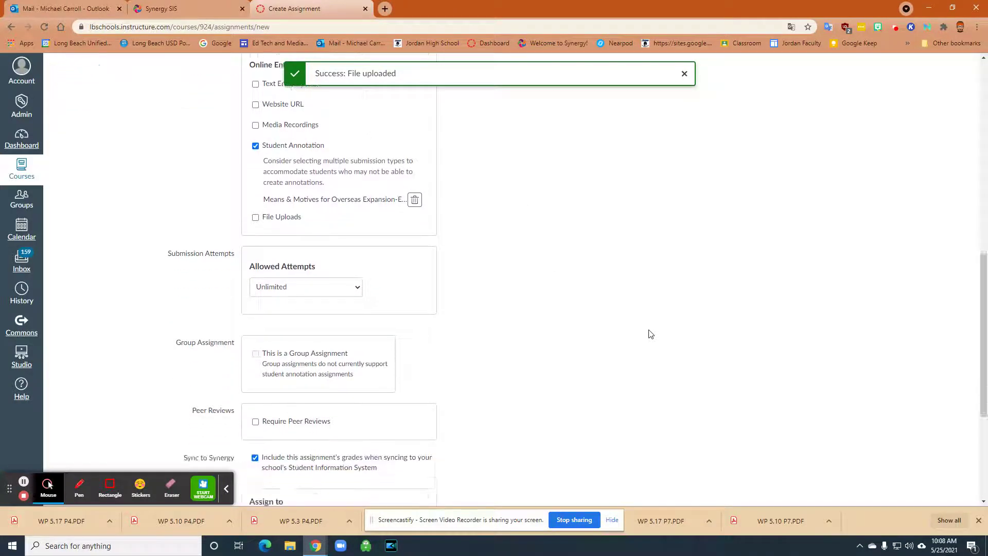
{"action": "left_click", "coordinate": [416, 342]}
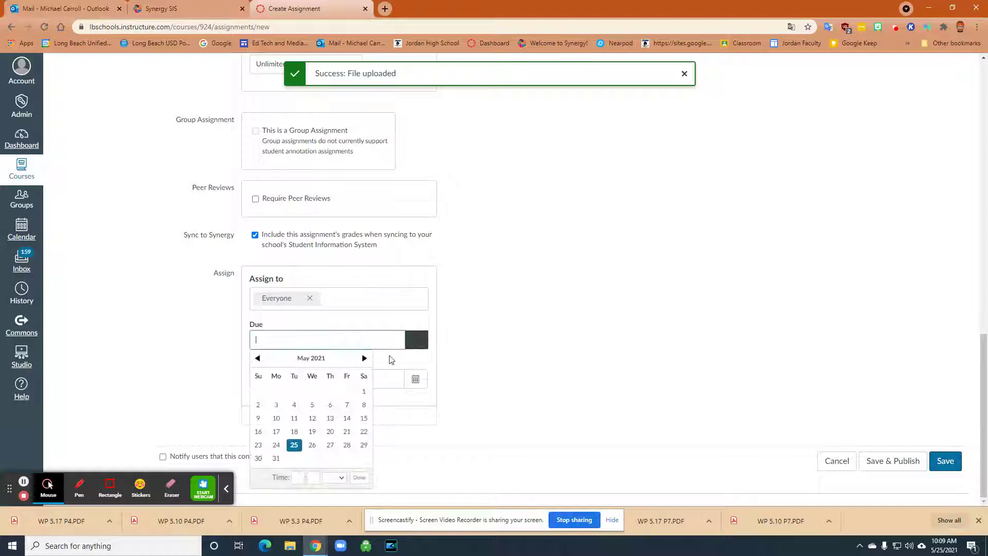
{"action": "left_click", "coordinate": [294, 445]}
{"action": "left_click", "coordinate": [570, 328]}
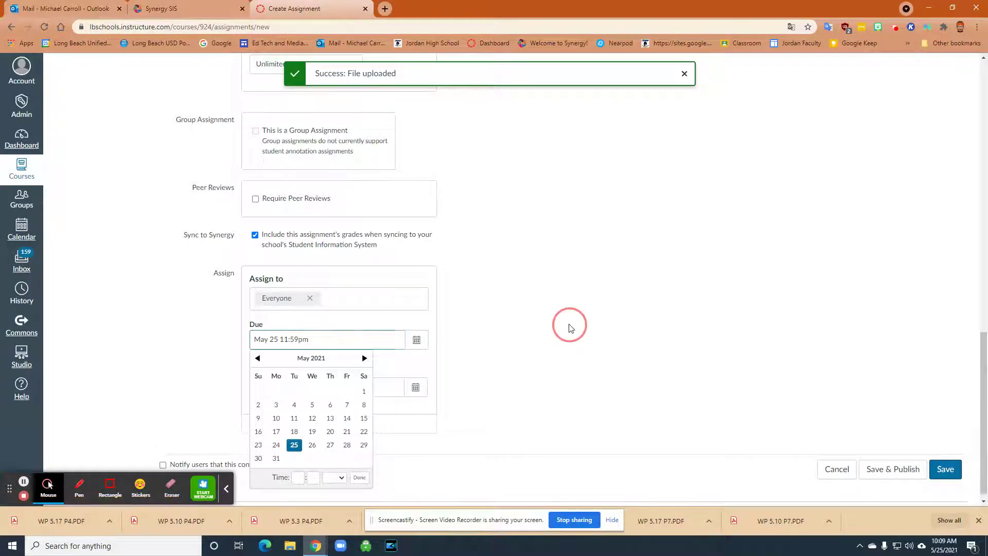
Save and publish the Test: Student Markup assignment
{"action": "scroll", "coordinate": [479, 209], "scroll_direction": "up", "scroll_amount": 3}
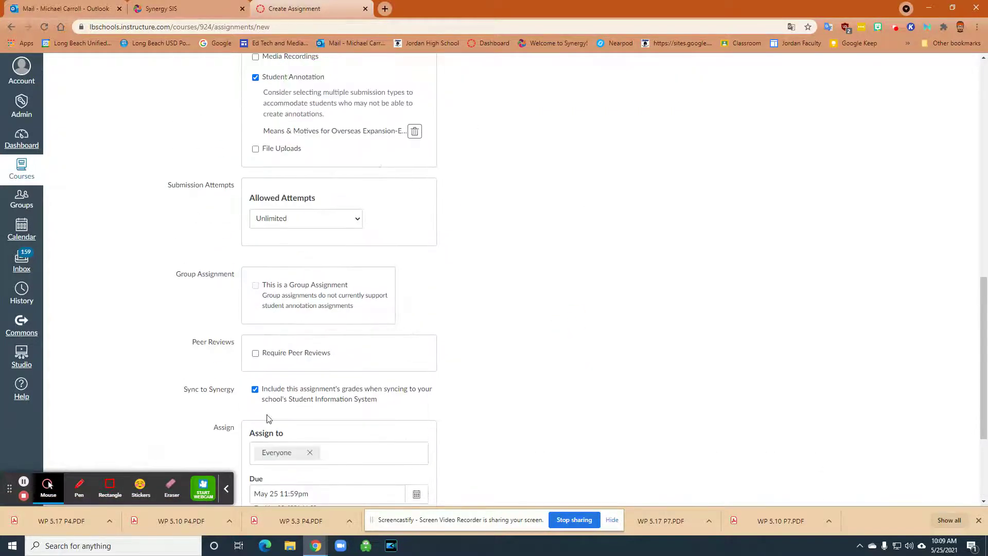
{"action": "scroll", "coordinate": [646, 342], "scroll_direction": "down", "scroll_amount": 3}
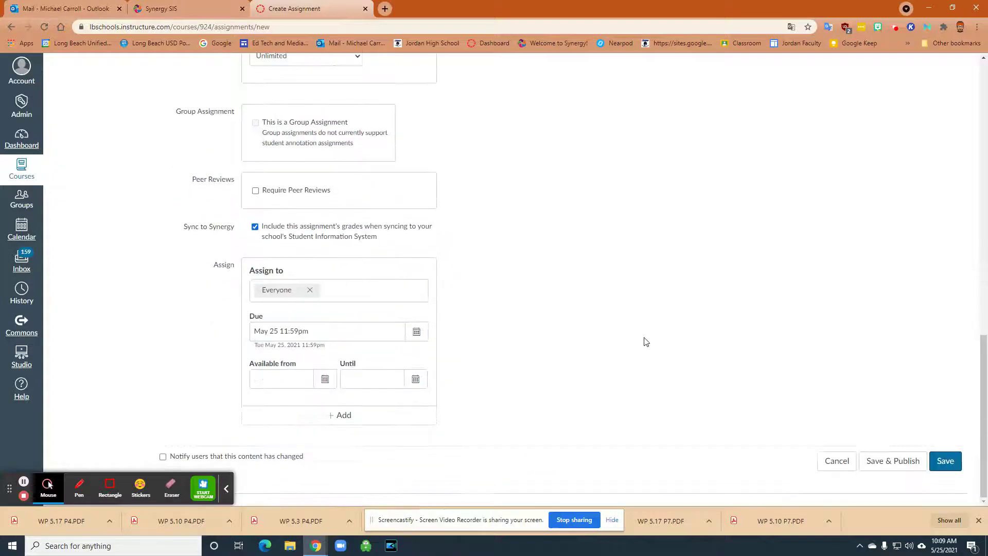
{"action": "left_click", "coordinate": [883, 456]}
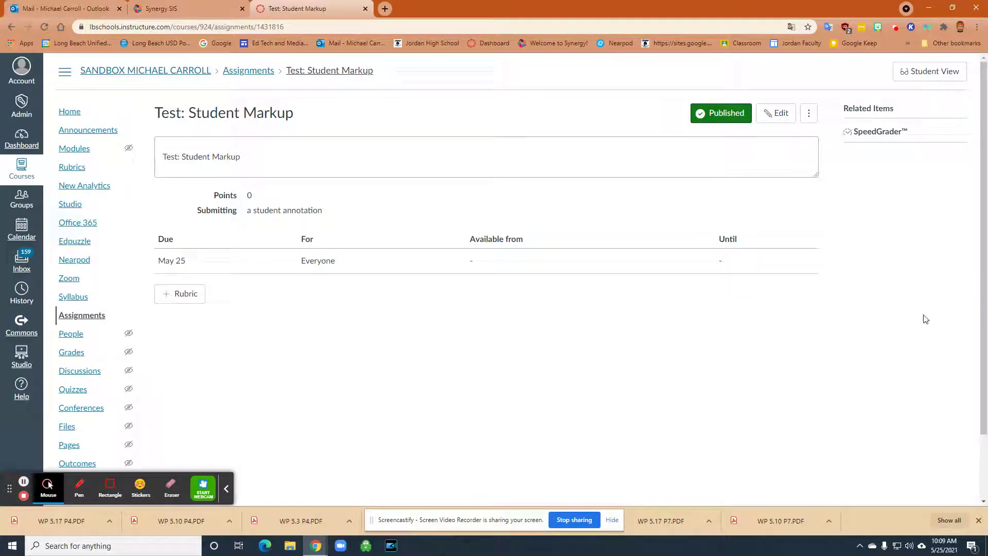
{"action": "left_click", "coordinate": [921, 76]}
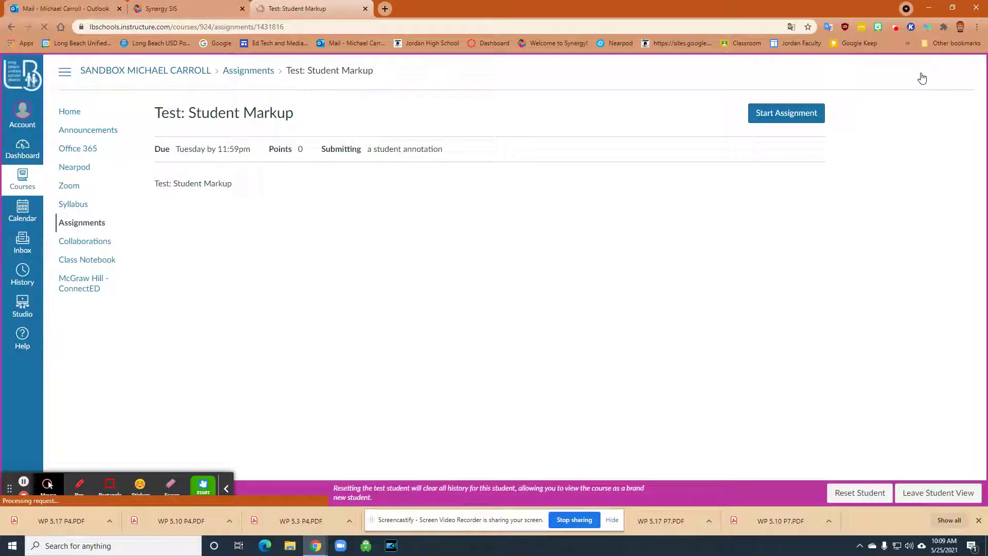
{"action": "left_click", "coordinate": [764, 116]}
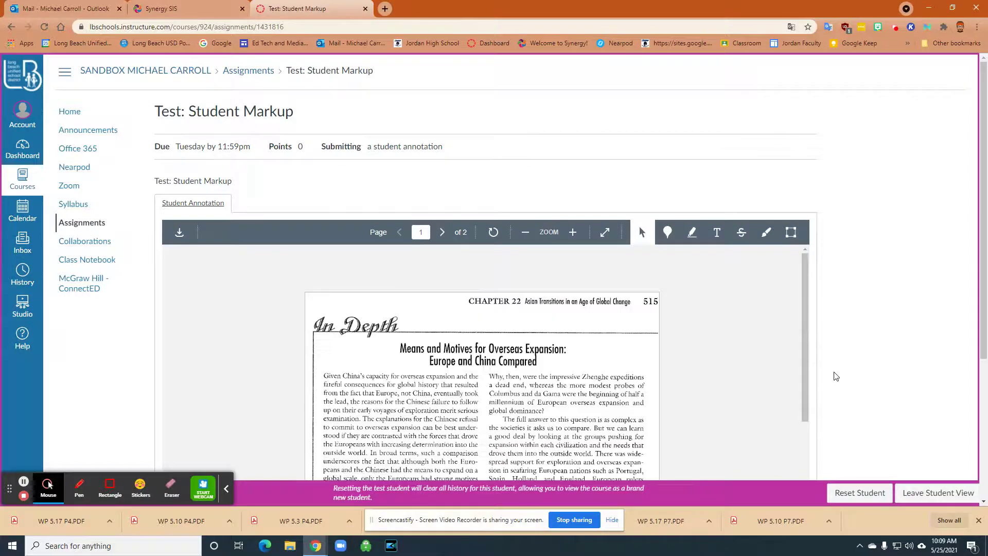
{"action": "scroll", "coordinate": [835, 376], "scroll_direction": "down", "scroll_amount": 2}
{"action": "scroll", "coordinate": [836, 377], "scroll_direction": "down", "scroll_amount": 2}
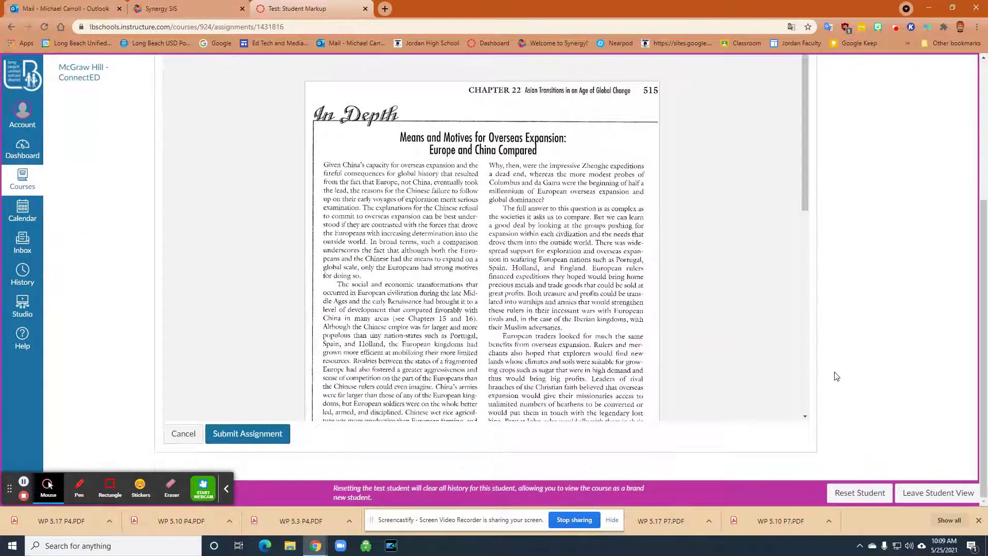
{"action": "scroll", "coordinate": [888, 277], "scroll_direction": "up", "scroll_amount": 4}
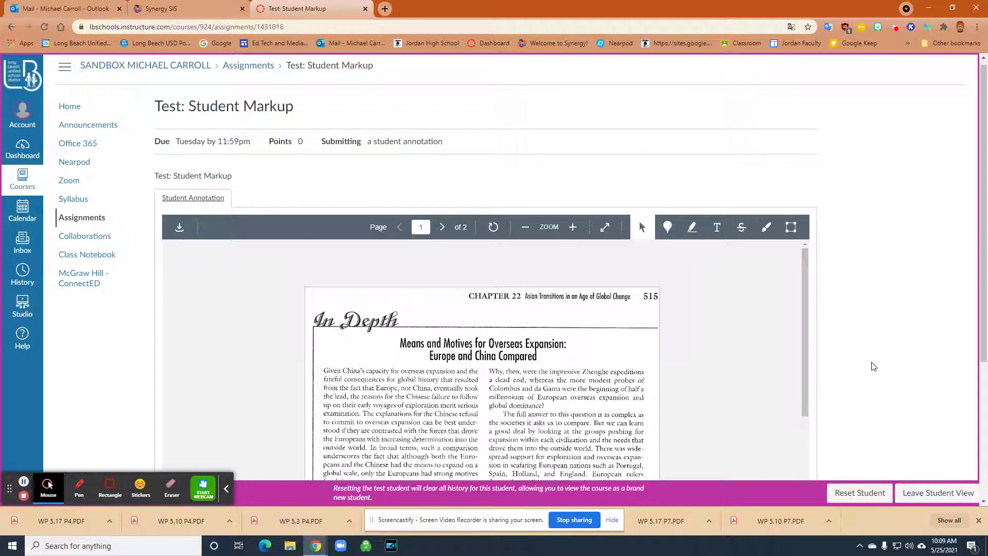
{"action": "scroll", "coordinate": [867, 365], "scroll_direction": "down", "scroll_amount": 4}
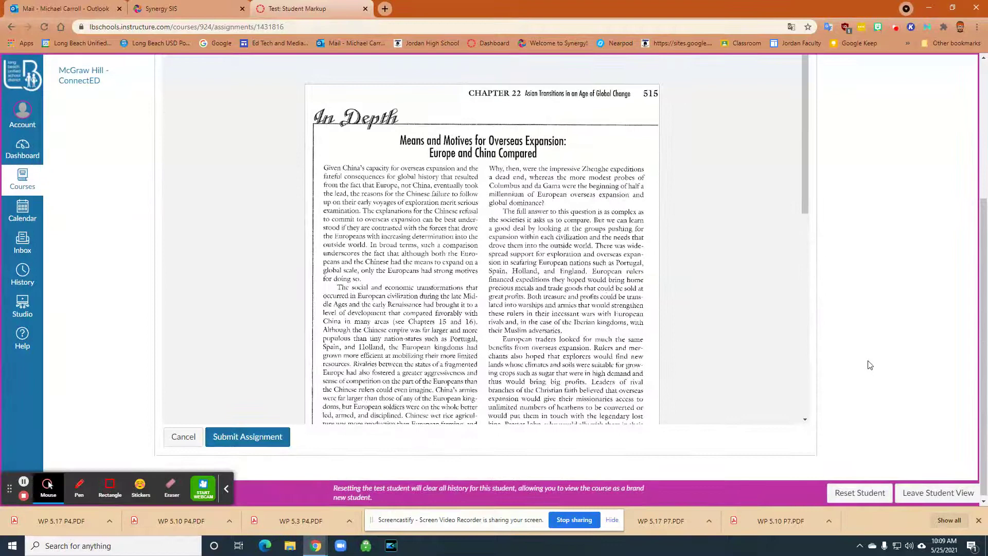
{"action": "scroll", "coordinate": [869, 365], "scroll_direction": "up", "scroll_amount": 3}
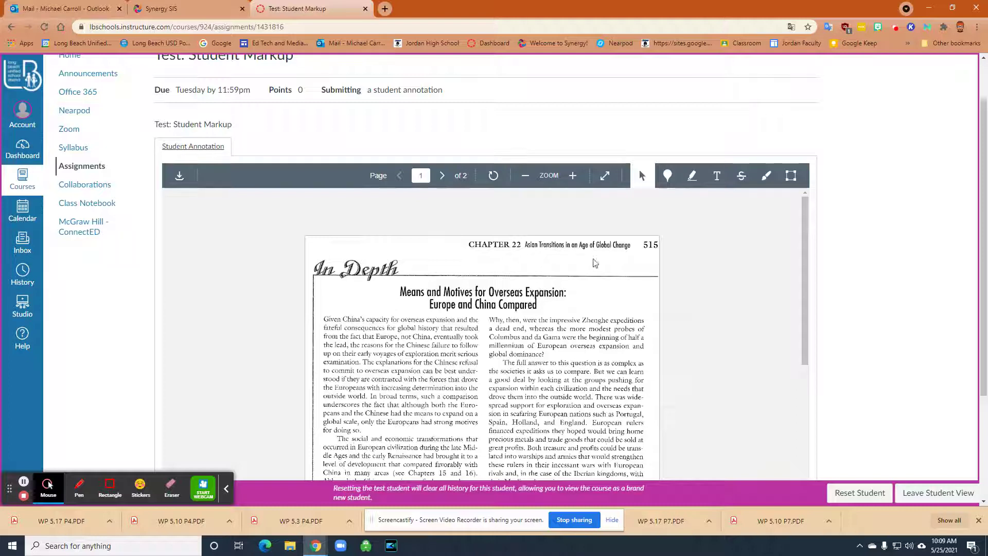
{"action": "scroll", "coordinate": [749, 327], "scroll_direction": "down", "scroll_amount": 1}
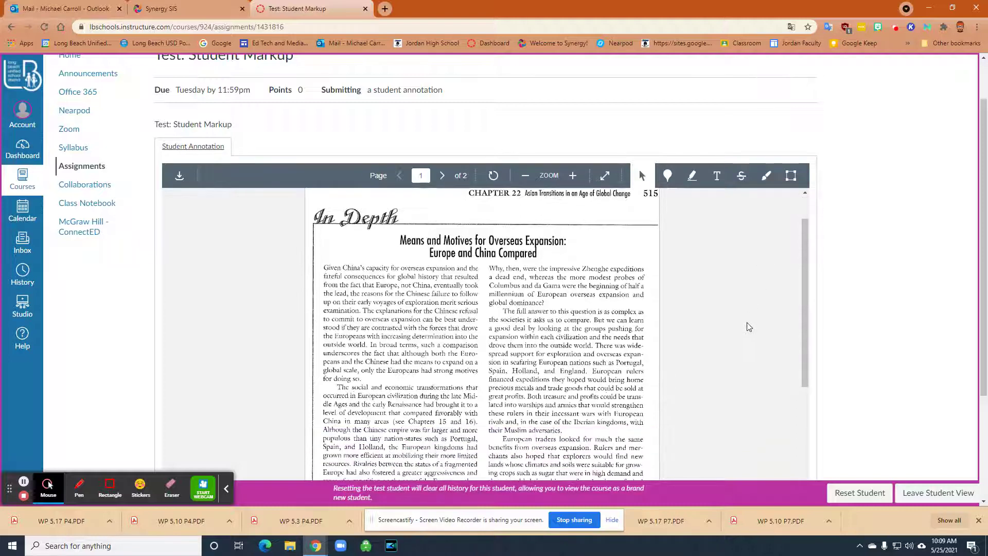
Pin a point comment 'Opening statement' in the margin beside the paragraph starting 'Given'
{"action": "left_click", "coordinate": [668, 176]}
{"action": "left_click", "coordinate": [287, 254]}
{"action": "mouse_move", "coordinate": [286, 257]}
{"action": "left_mouse_down"}
{"action": "mouse_move", "coordinate": [238, 273]}
{"action": "mouse_move", "coordinate": [233, 259]}
{"action": "left_mouse_up"}
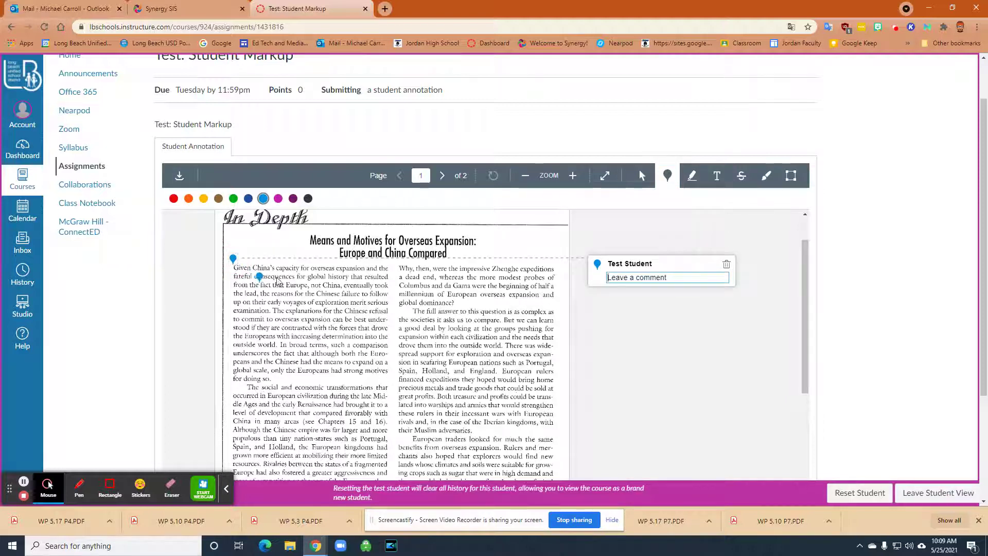
{"action": "type", "text": "O"}
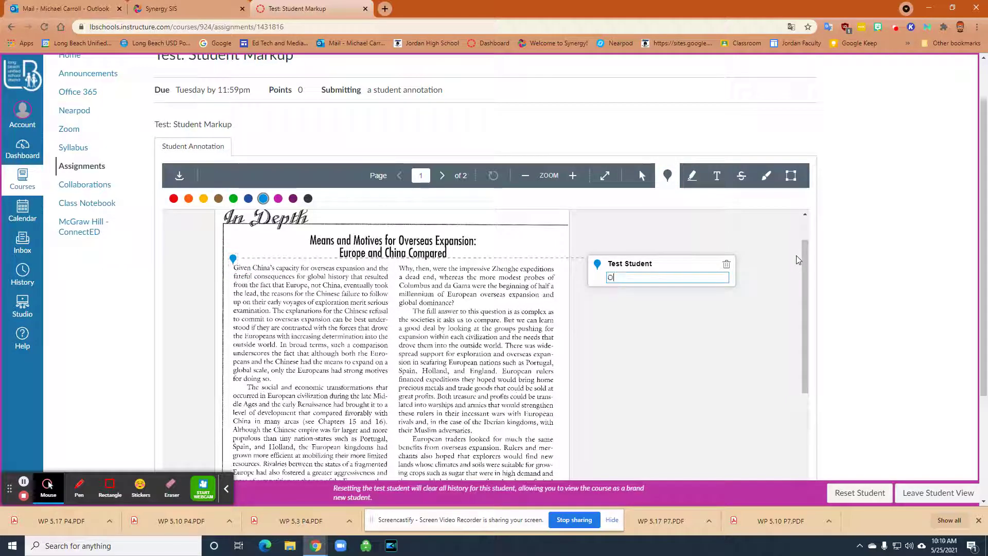
{"action": "type", "text": "pening stat"}
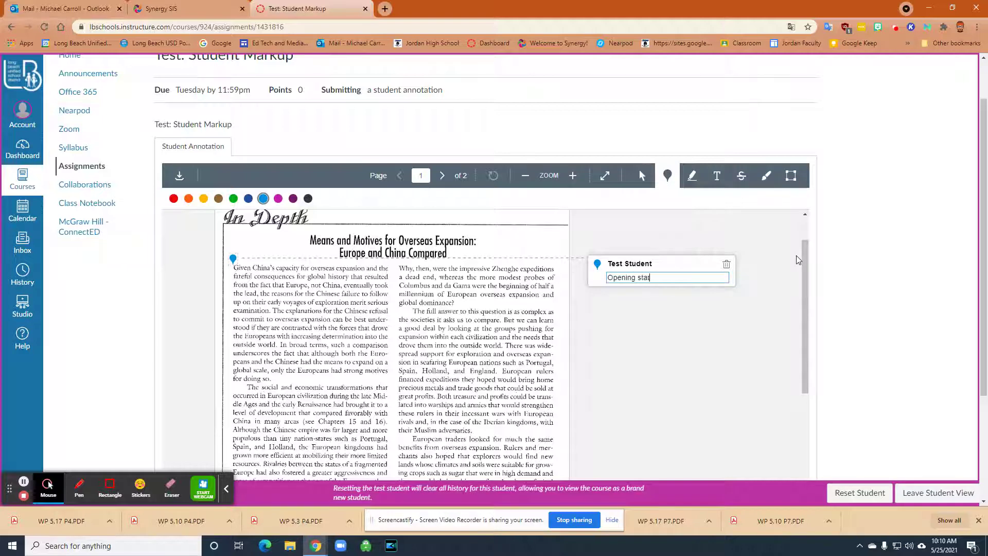
{"action": "type", "text": "ement"}
{"action": "scroll", "coordinate": [635, 398], "scroll_direction": "down", "scroll_amount": 1}
{"action": "scroll", "coordinate": [635, 398], "scroll_direction": "up", "scroll_amount": 2}
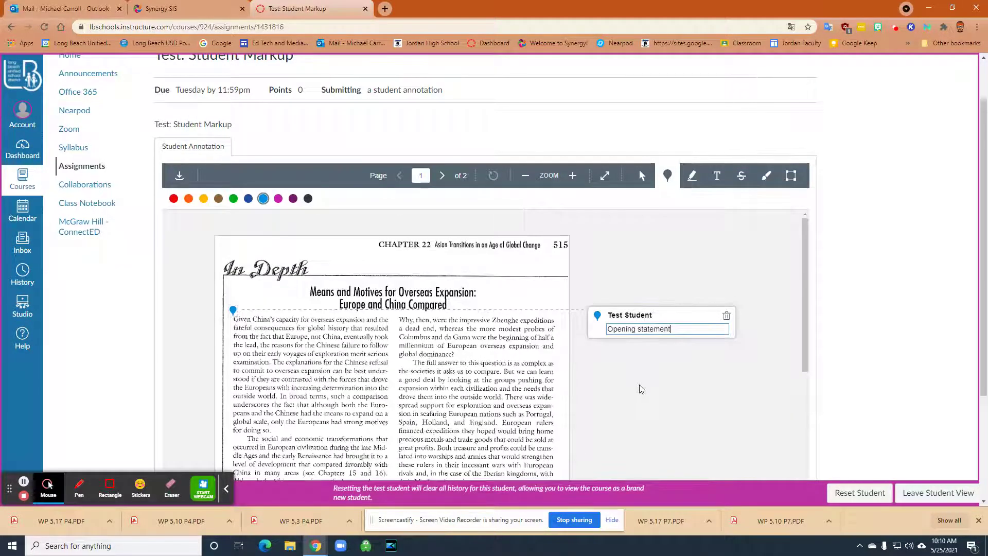
Highlight the 'social and economic transformations' paragraph and comment 'This is the..' on it
{"action": "left_click", "coordinate": [692, 175]}
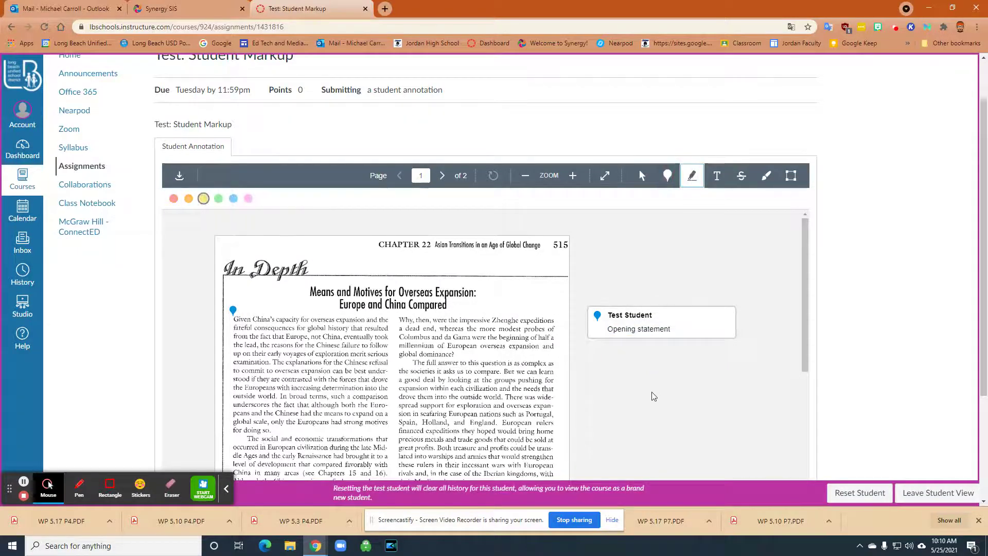
{"action": "scroll", "coordinate": [653, 396], "scroll_direction": "down", "scroll_amount": 3}
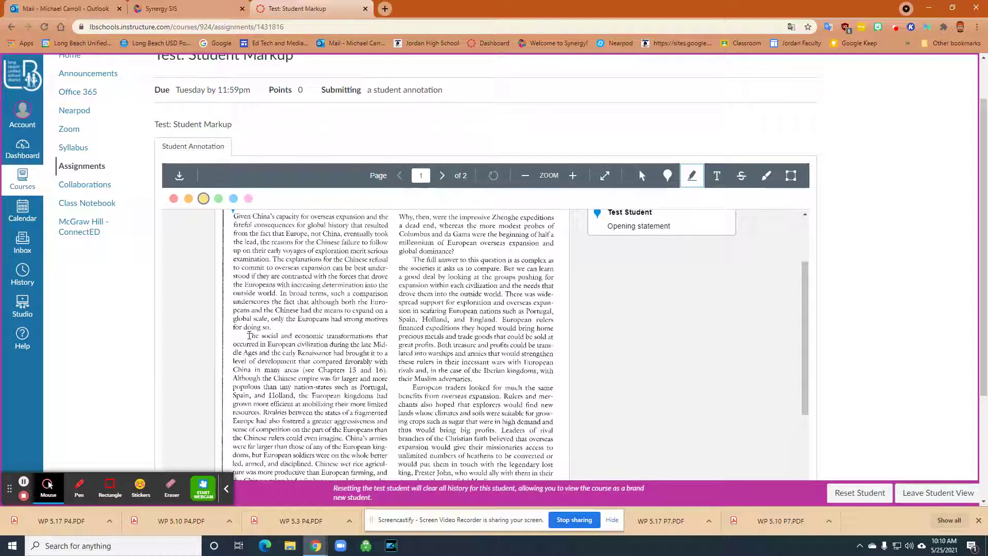
{"action": "mouse_move", "coordinate": [249, 335]}
{"action": "left_mouse_down"}
{"action": "mouse_move", "coordinate": [382, 348]}
{"action": "mouse_move", "coordinate": [383, 403]}
{"action": "mouse_move", "coordinate": [248, 413]}
{"action": "mouse_move", "coordinate": [261, 412]}
{"action": "left_mouse_up"}
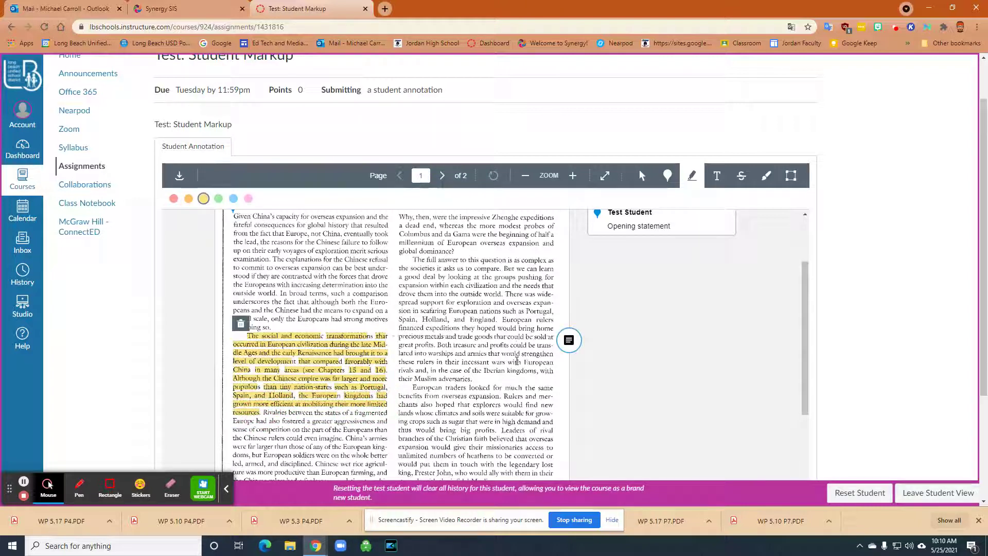
{"action": "left_click", "coordinate": [569, 339]}
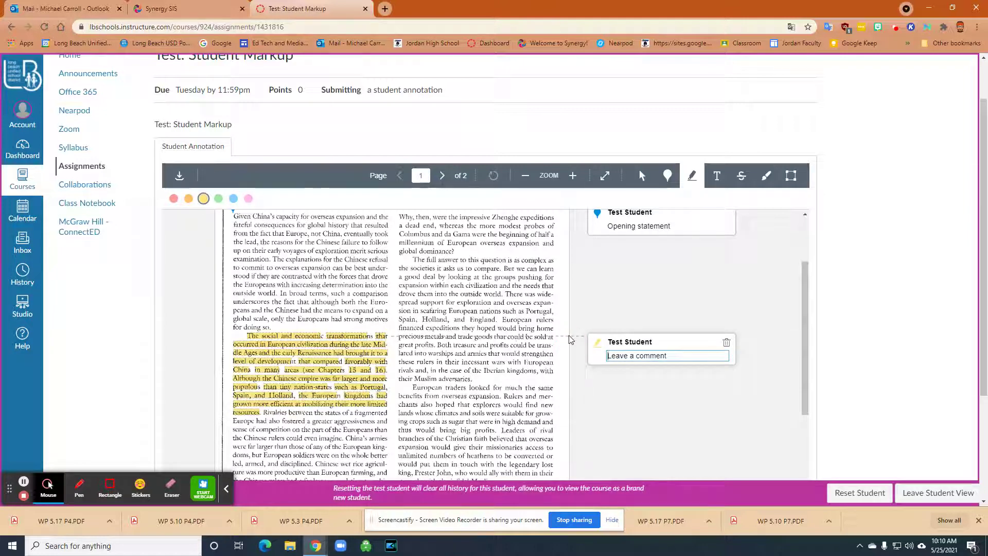
{"action": "type", "text": "This is the..."}
Try placing a free-text box in the right column, then pick Strikeout and finally Freehand
{"action": "left_click", "coordinate": [717, 177]}
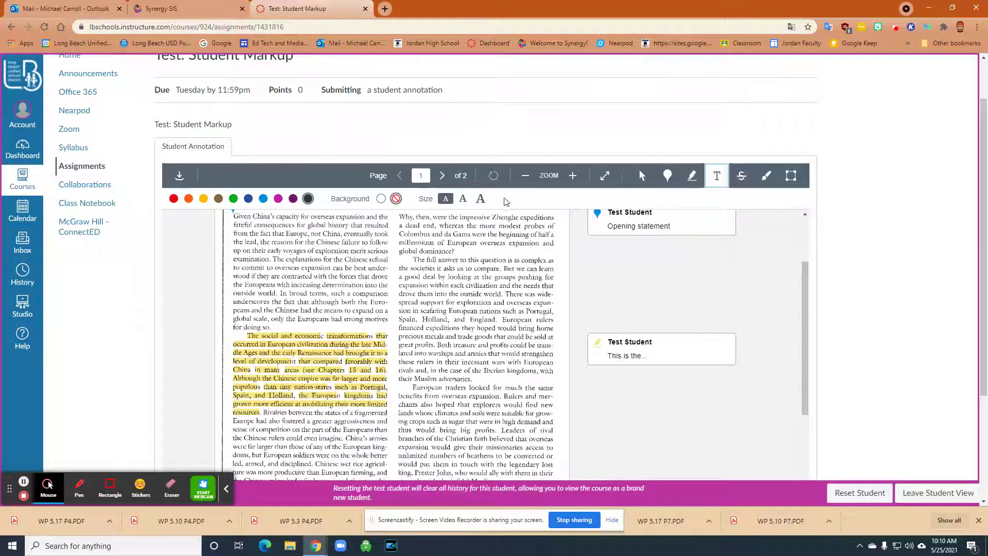
{"action": "left_click", "coordinate": [464, 252]}
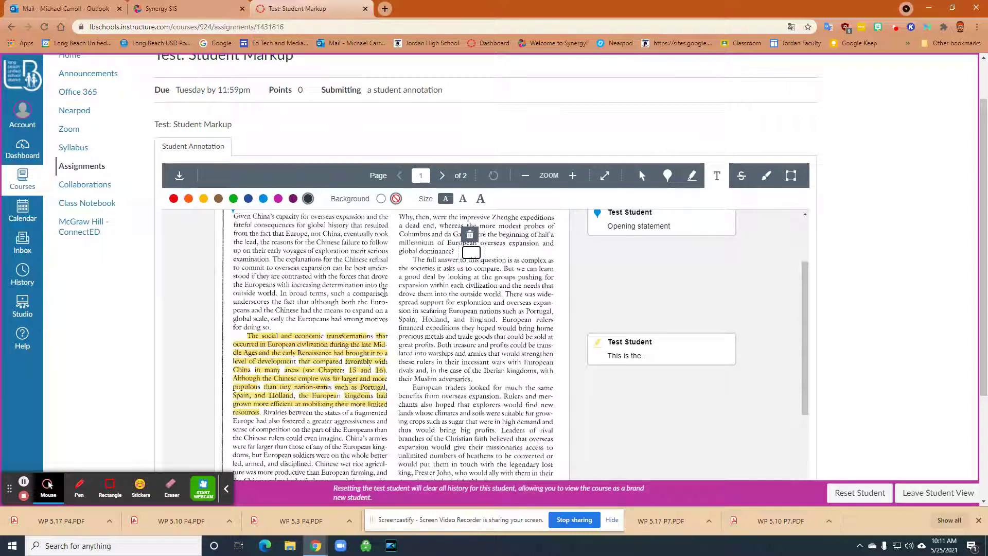
{"action": "left_click", "coordinate": [344, 327]}
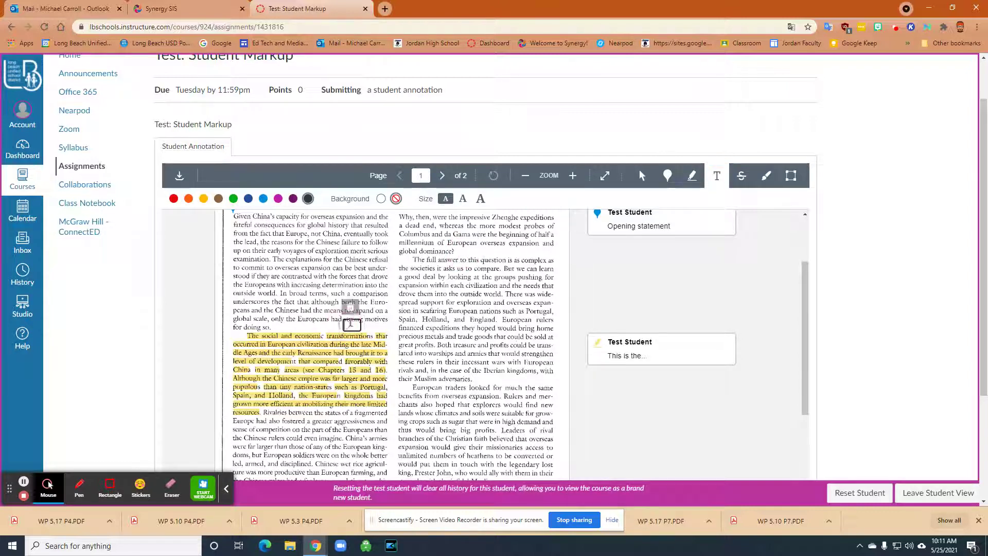
{"action": "left_click", "coordinate": [480, 250]}
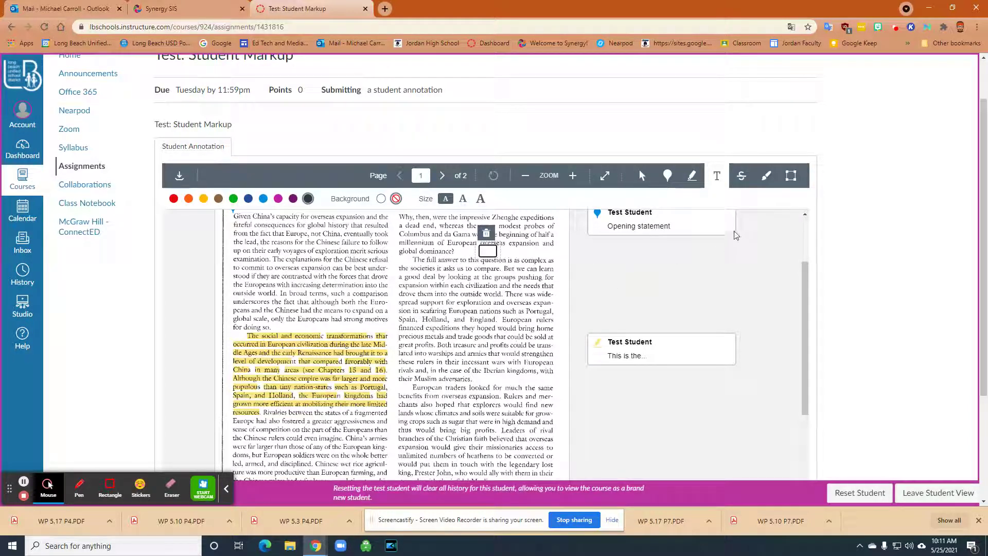
{"action": "left_click", "coordinate": [747, 183]}
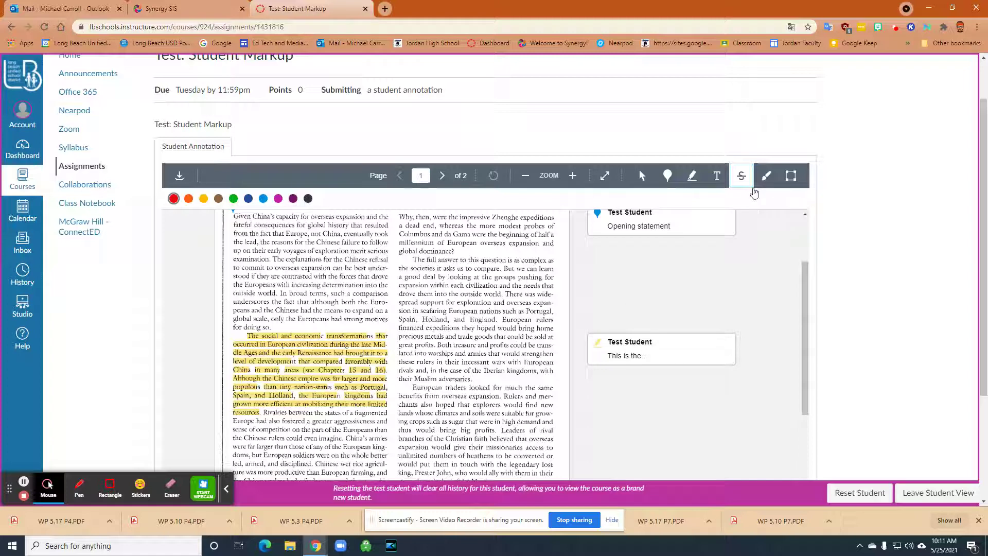
{"action": "left_click", "coordinate": [767, 177]}
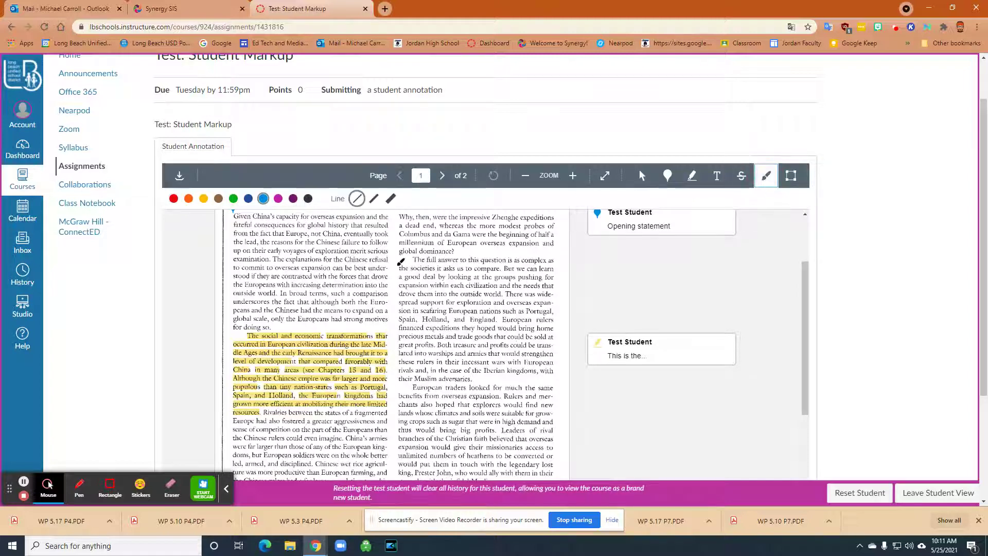
Circle the paragraph starting 'The full answer' with a thick blue freehand line
{"action": "left_click", "coordinate": [390, 200]}
{"action": "left_click", "coordinate": [361, 201]}
{"action": "left_click", "coordinate": [390, 201]}
{"action": "mouse_move", "coordinate": [408, 253]}
{"action": "left_mouse_down"}
{"action": "mouse_move", "coordinate": [387, 273]}
{"action": "mouse_move", "coordinate": [412, 315]}
{"action": "mouse_move", "coordinate": [536, 320]}
{"action": "mouse_move", "coordinate": [565, 278]}
{"action": "mouse_move", "coordinate": [401, 248]}
{"action": "mouse_move", "coordinate": [374, 253]}
{"action": "left_mouse_up"}
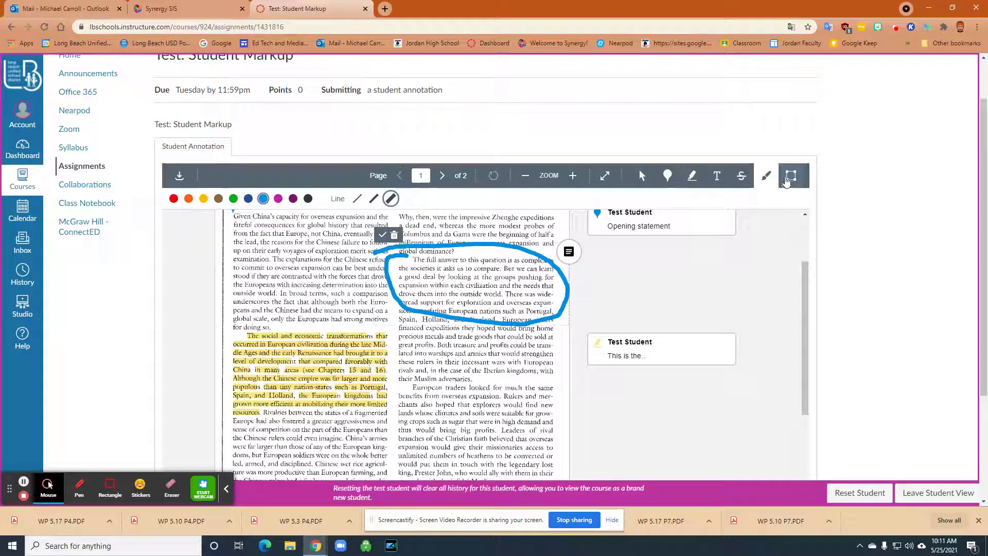
Draw an area box around the 'European traders' paragraph
{"action": "left_click", "coordinate": [790, 176]}
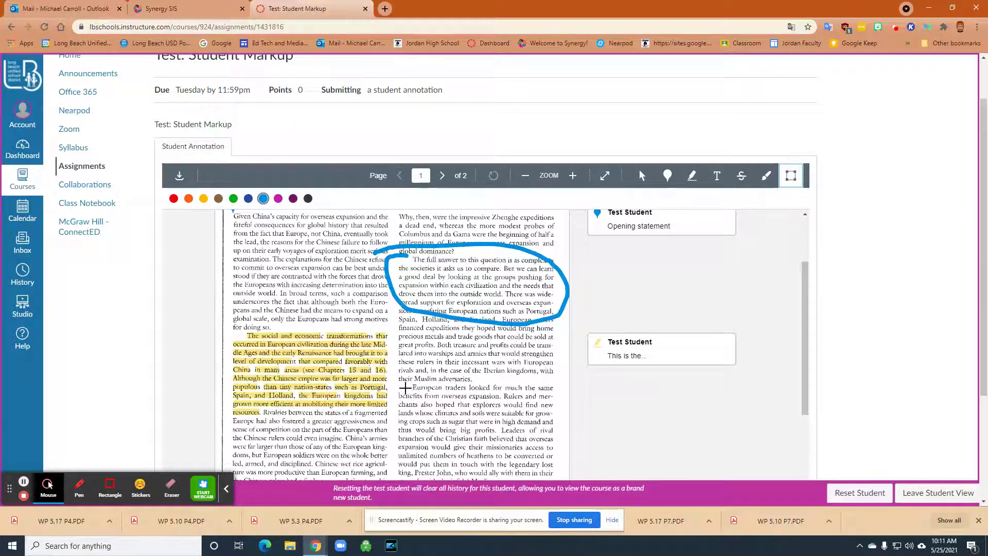
{"action": "left_click_drag", "start_coordinate": [399, 386], "coordinate": [563, 427]}
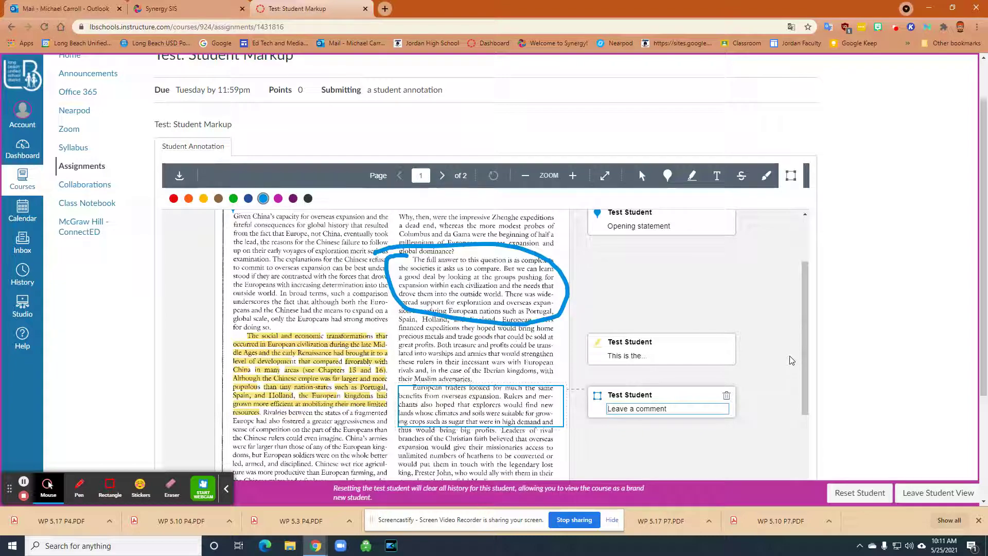
{"action": "scroll", "coordinate": [870, 273], "scroll_direction": "down", "scroll_amount": 3}
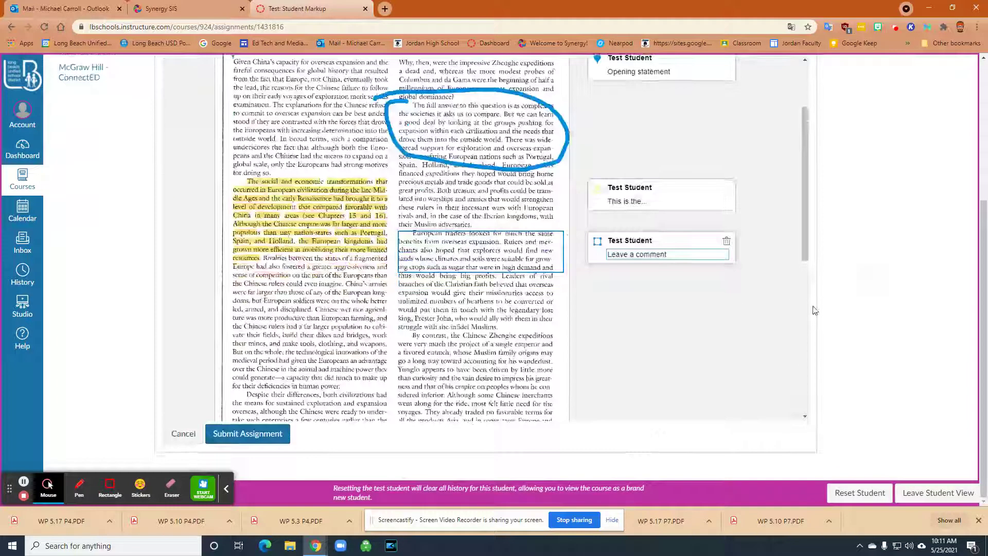
{"action": "scroll", "coordinate": [910, 238], "scroll_direction": "up", "scroll_amount": 3}
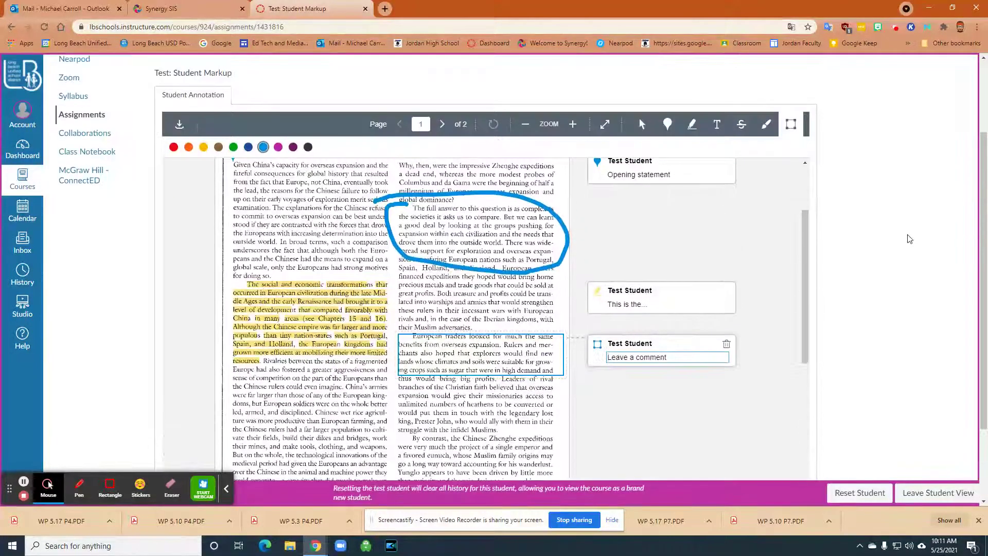